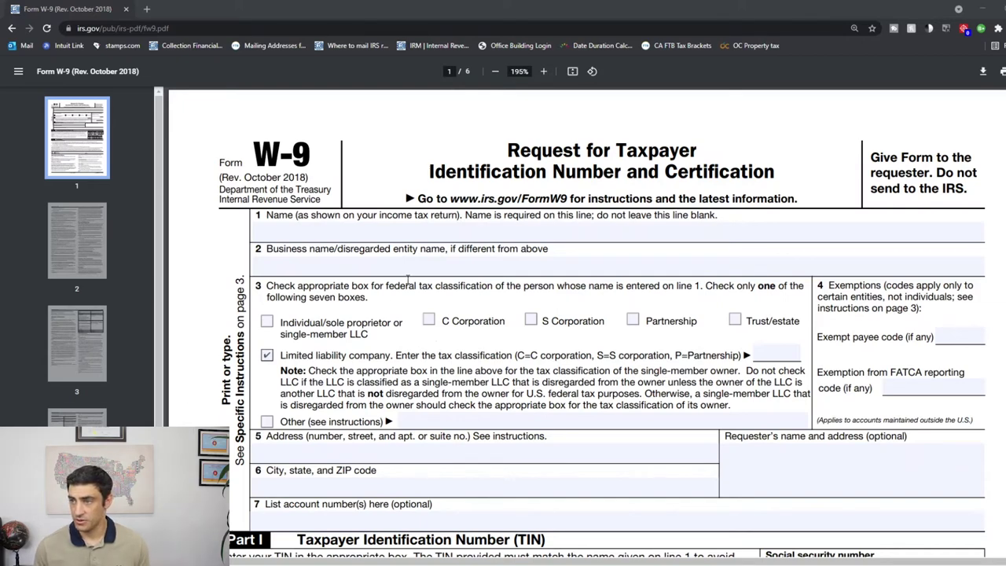
- Examine the line 1 name field and the line 2 business name/disregarded entity field of the W-9
{"action": "scroll", "coordinate": [410, 279], "scroll_direction": "down", "scroll_amount": 1}
{"action": "scroll", "coordinate": [436, 306], "scroll_direction": "up", "scroll_amount": 1}
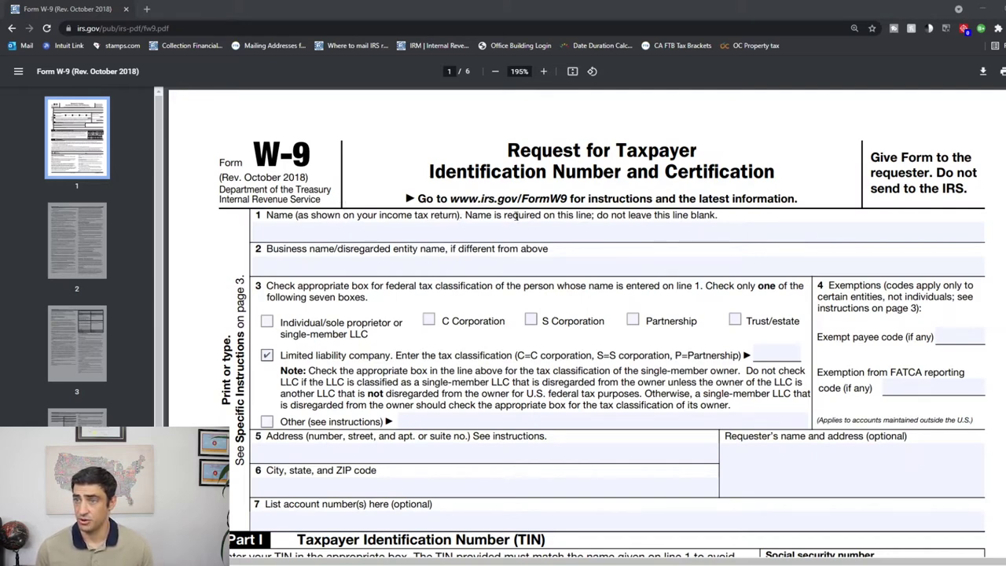
{"action": "left_click", "coordinate": [396, 238]}
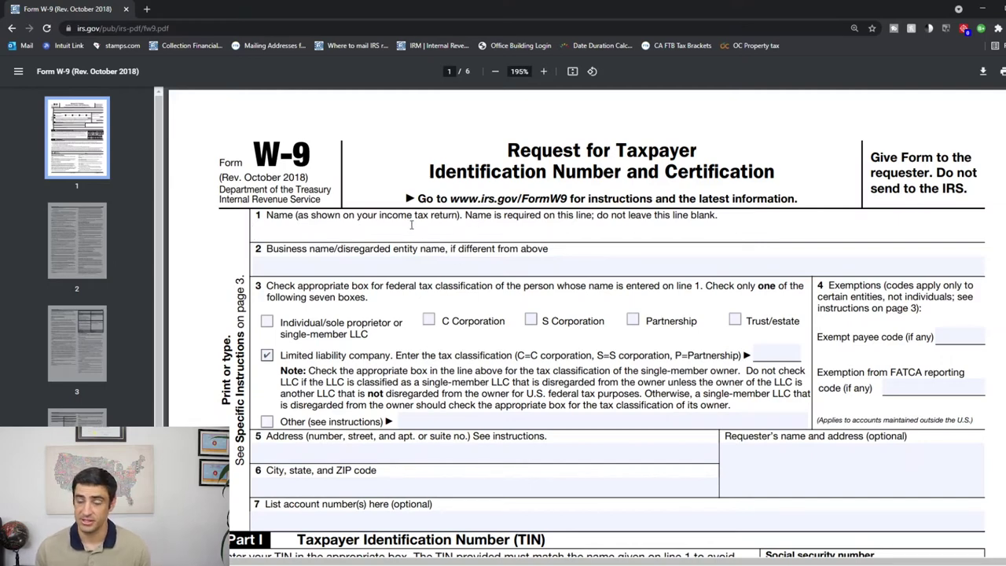
{"action": "left_click", "coordinate": [336, 263]}
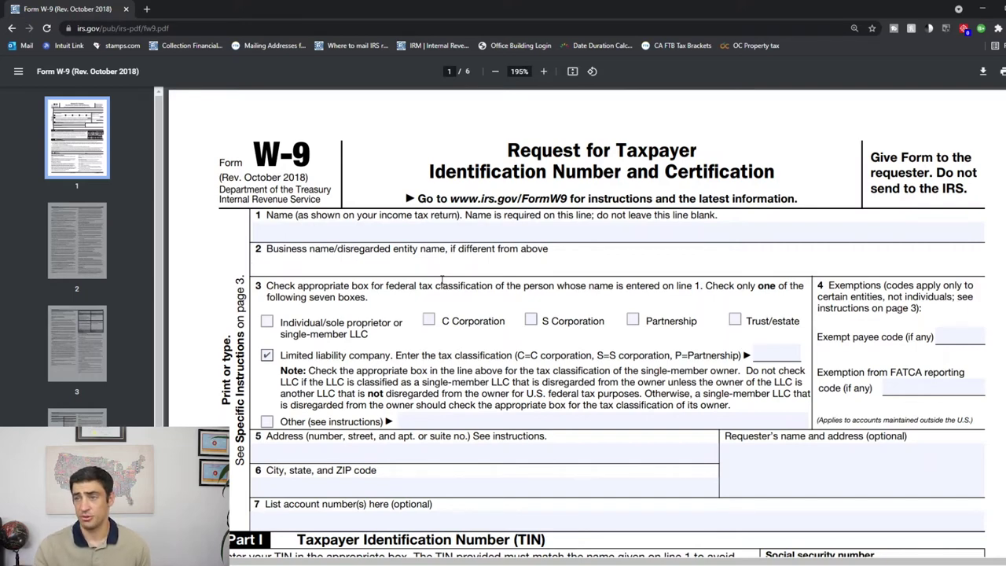
{"action": "left_click", "coordinate": [417, 234]}
{"action": "left_click", "coordinate": [340, 267]}
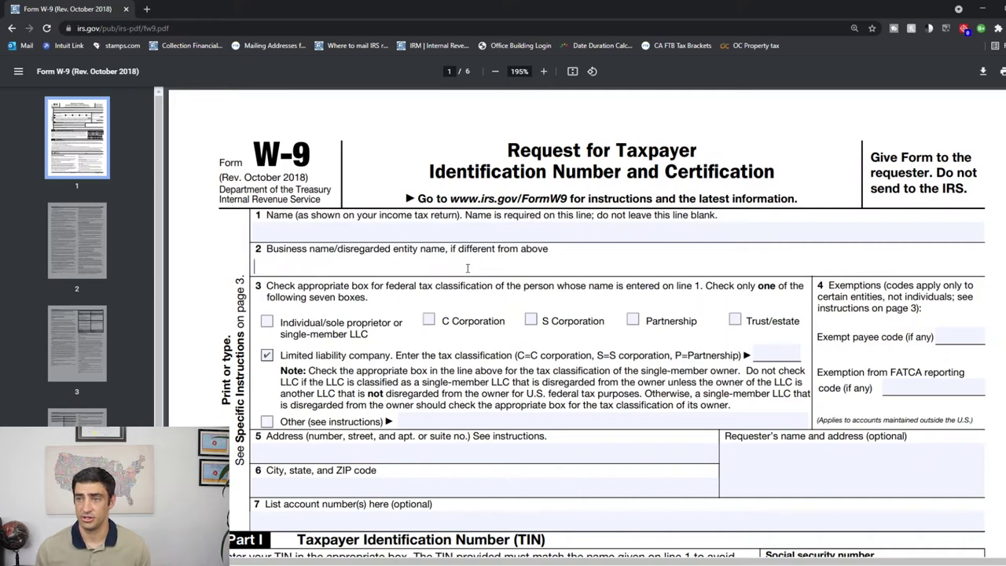
{"action": "left_click", "coordinate": [348, 233]}
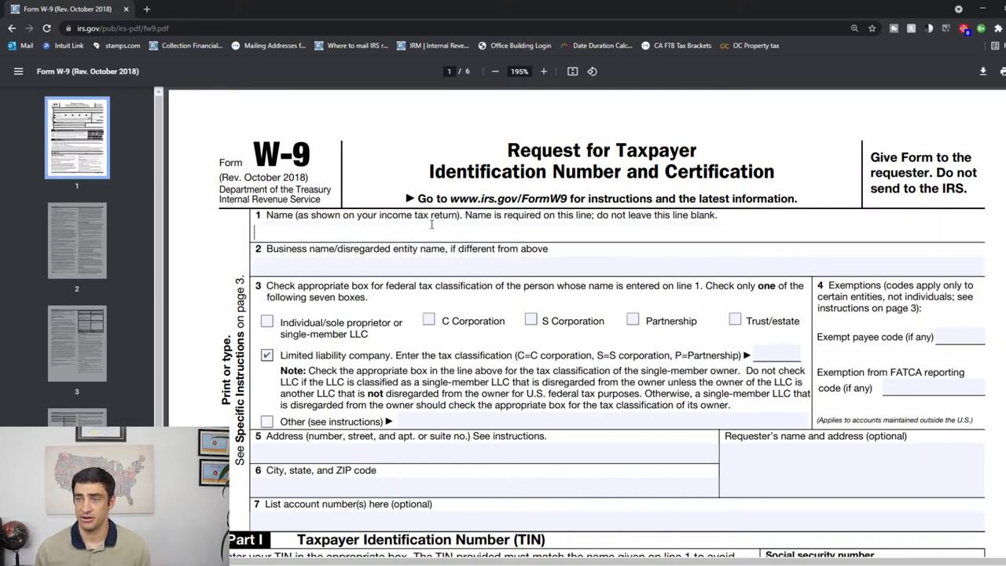
{"action": "left_click", "coordinate": [414, 264]}
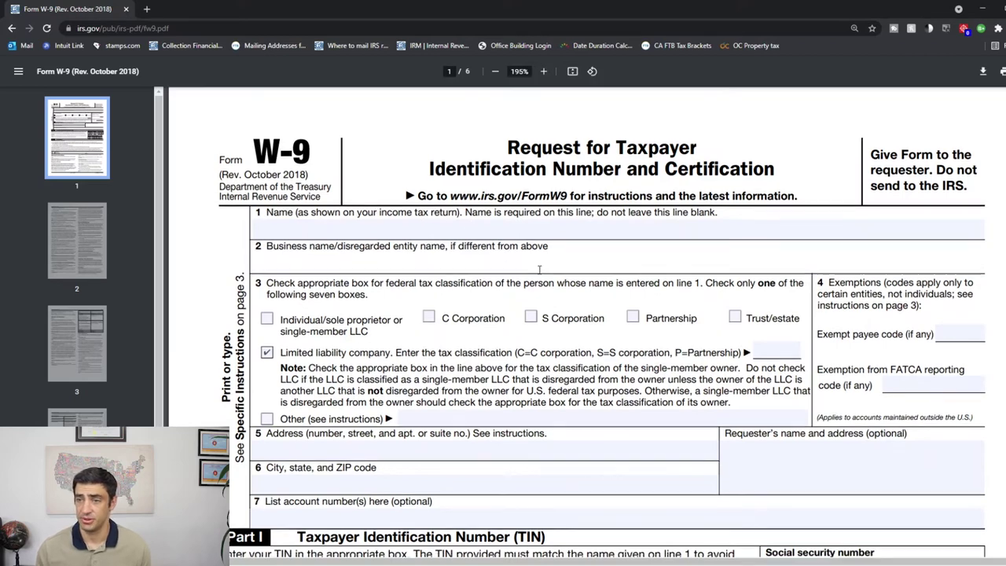
- Clear the Limited liability company checkbox in the line 3 tax classification
{"action": "scroll", "coordinate": [307, 295], "scroll_direction": "down", "scroll_amount": 1}
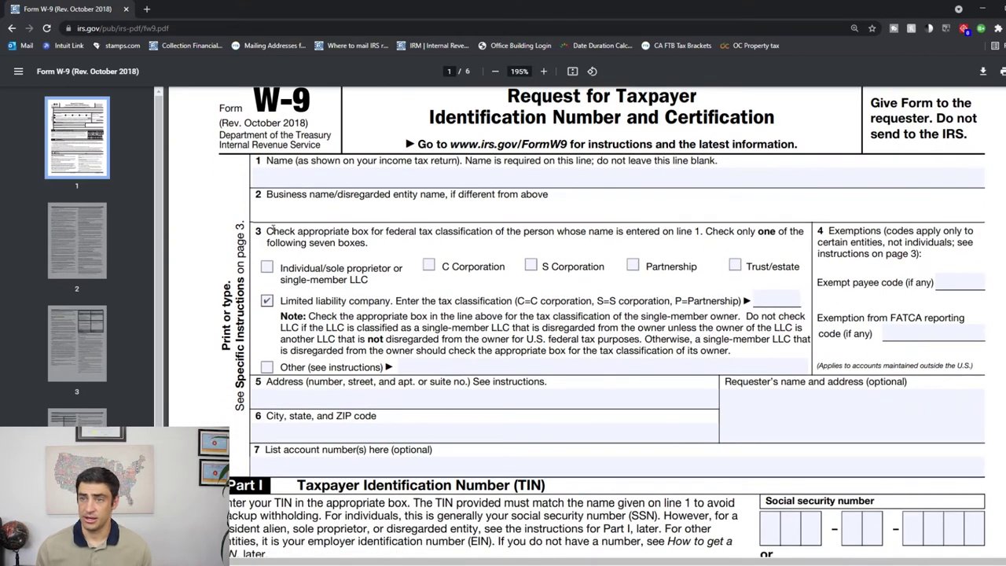
{"action": "left_click", "coordinate": [267, 300]}
{"action": "scroll", "coordinate": [491, 295], "scroll_direction": "up", "scroll_amount": 1}
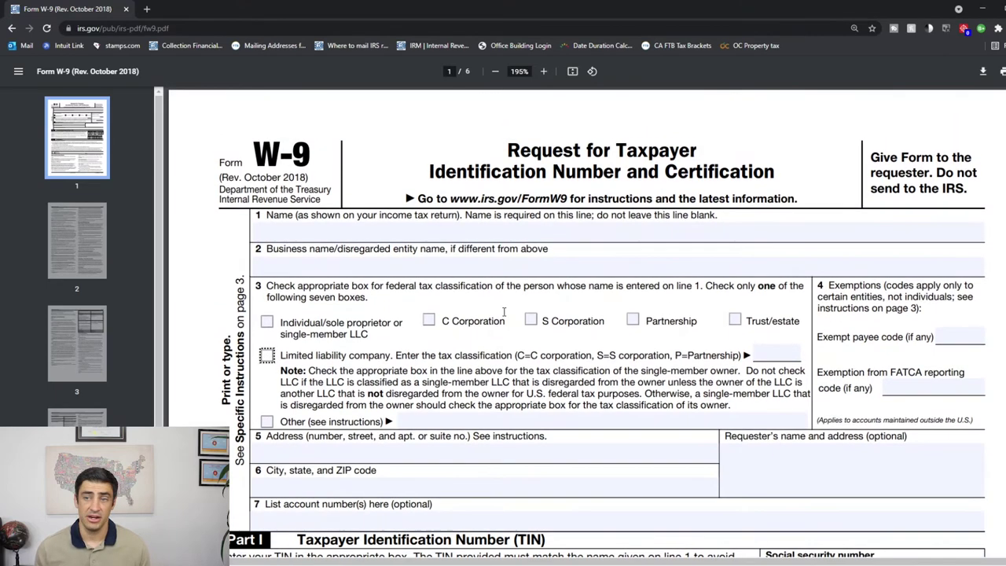
{"action": "scroll", "coordinate": [475, 365], "scroll_direction": "down", "scroll_amount": 1}
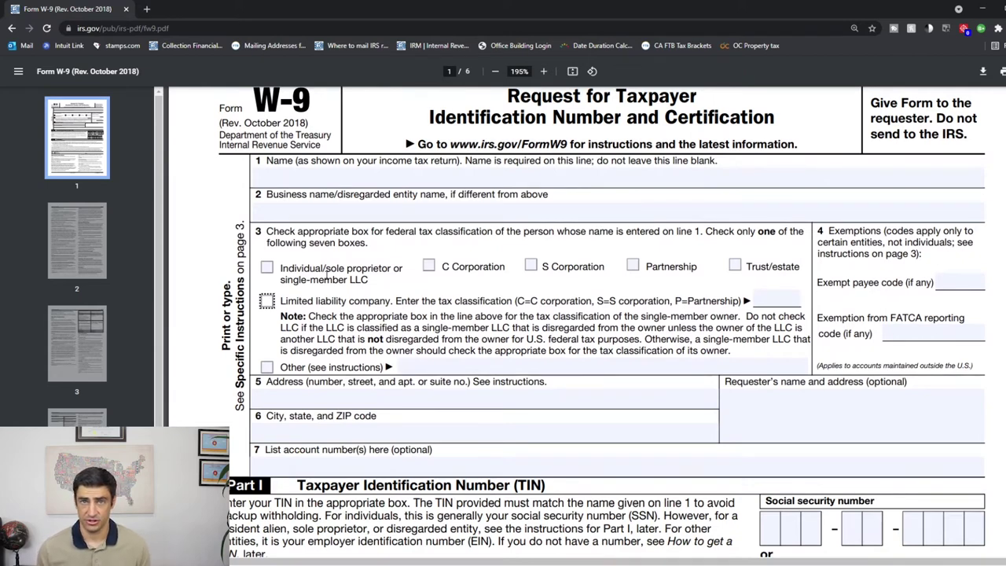
- Mark line 3 as Individual/sole proprietor or single-member LLC and highlight the words "single-member LLC"
{"action": "left_click", "coordinate": [266, 268]}
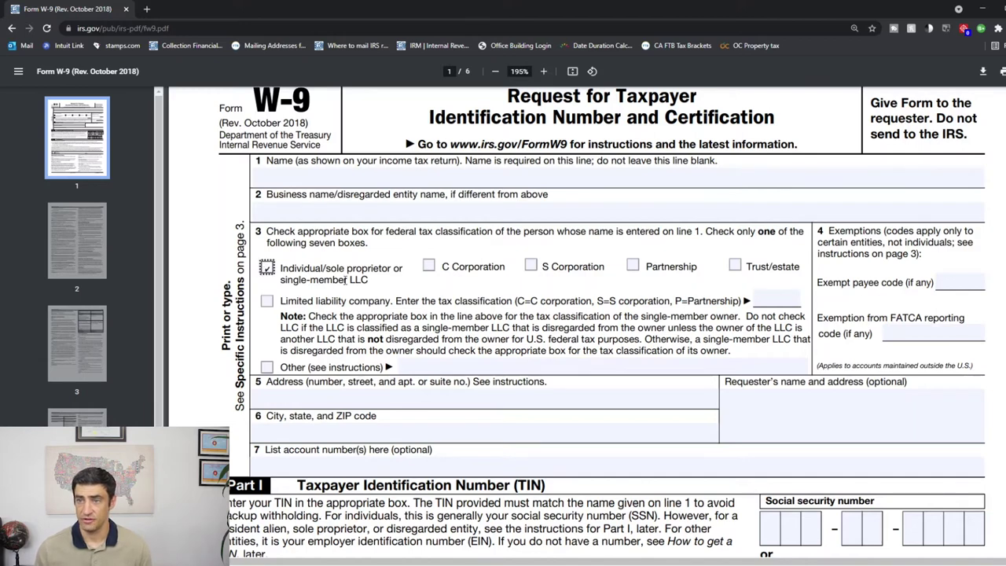
{"action": "left_click", "coordinate": [288, 279]}
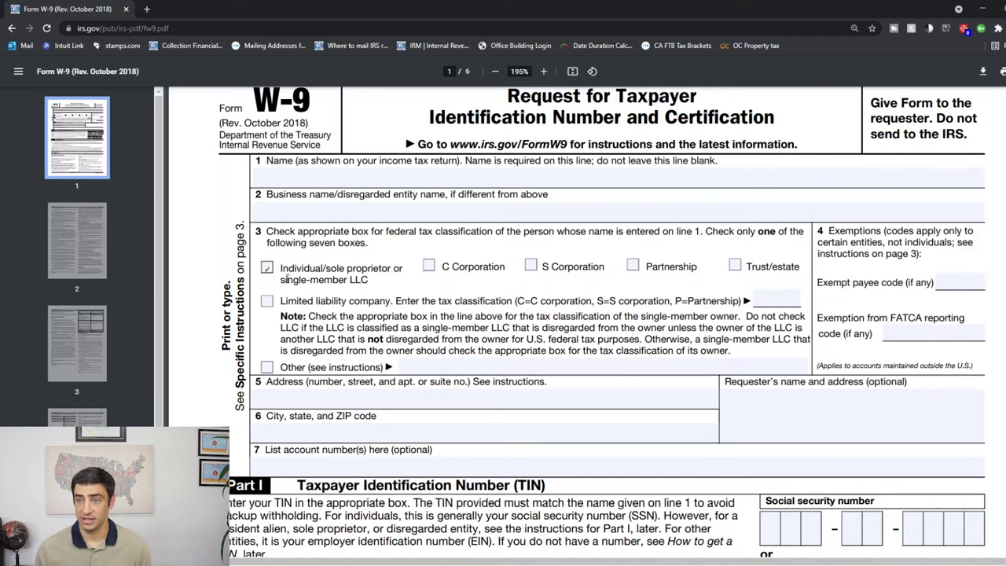
{"action": "mouse_move", "coordinate": [287, 278]}
{"action": "left_mouse_down"}
{"action": "mouse_move", "coordinate": [371, 280]}
{"action": "mouse_move", "coordinate": [280, 280]}
{"action": "left_mouse_up"}
{"action": "left_click", "coordinate": [371, 280]}
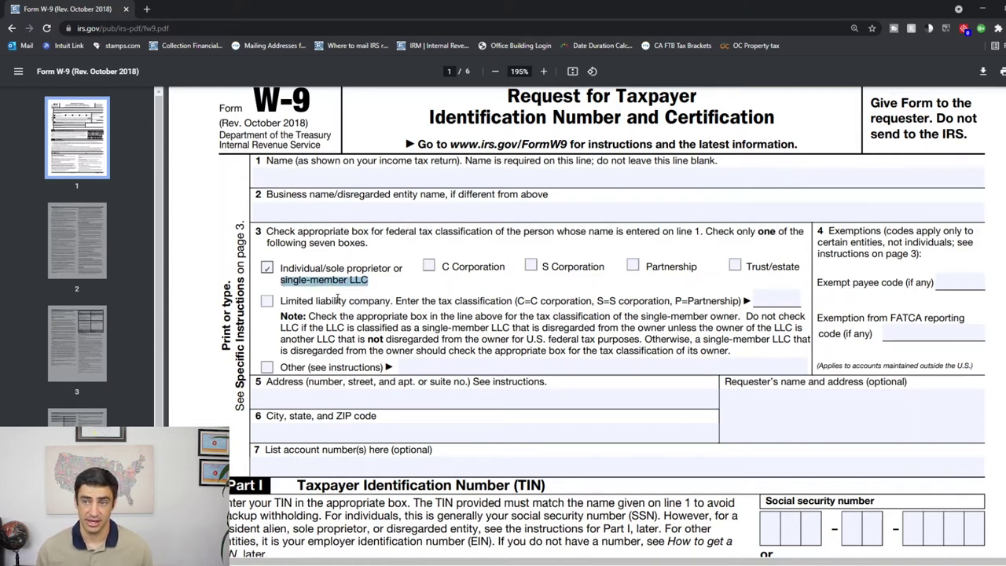
- Clear the Individual/sole proprietor or single-member LLC checkbox on line 3
{"action": "left_click", "coordinate": [267, 268]}
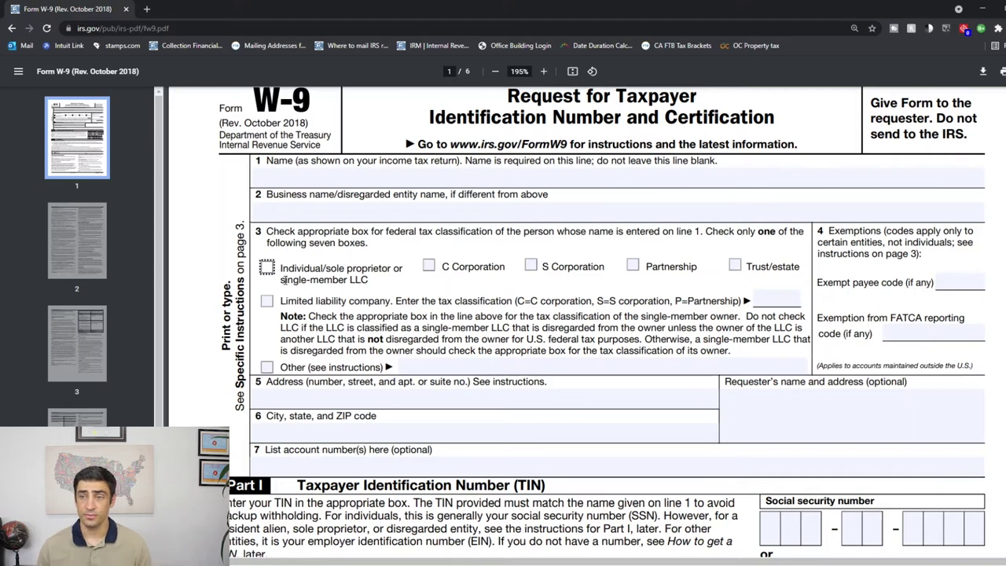
{"action": "left_click", "coordinate": [303, 280]}
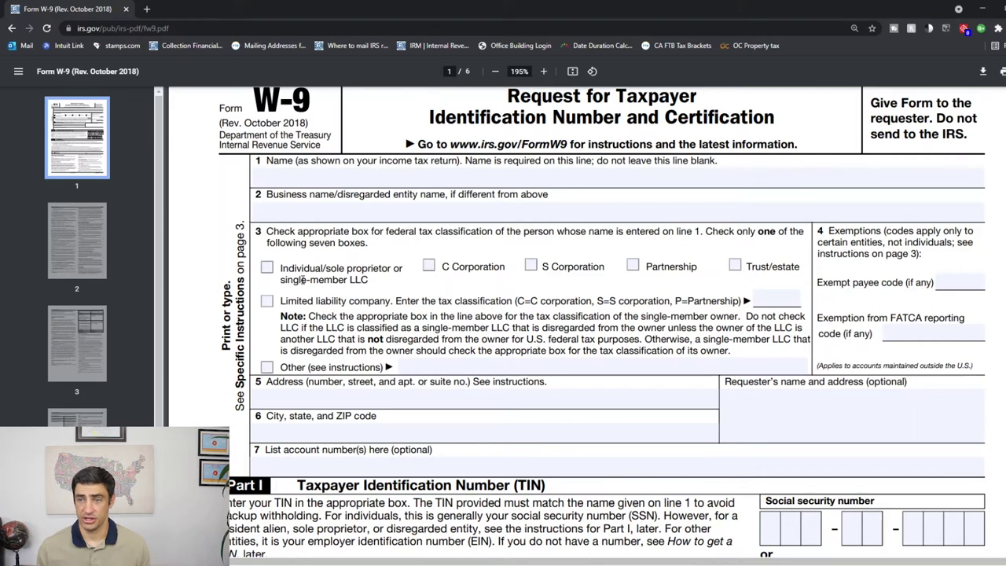
{"action": "left_click", "coordinate": [267, 267]}
{"action": "left_click", "coordinate": [267, 267]}
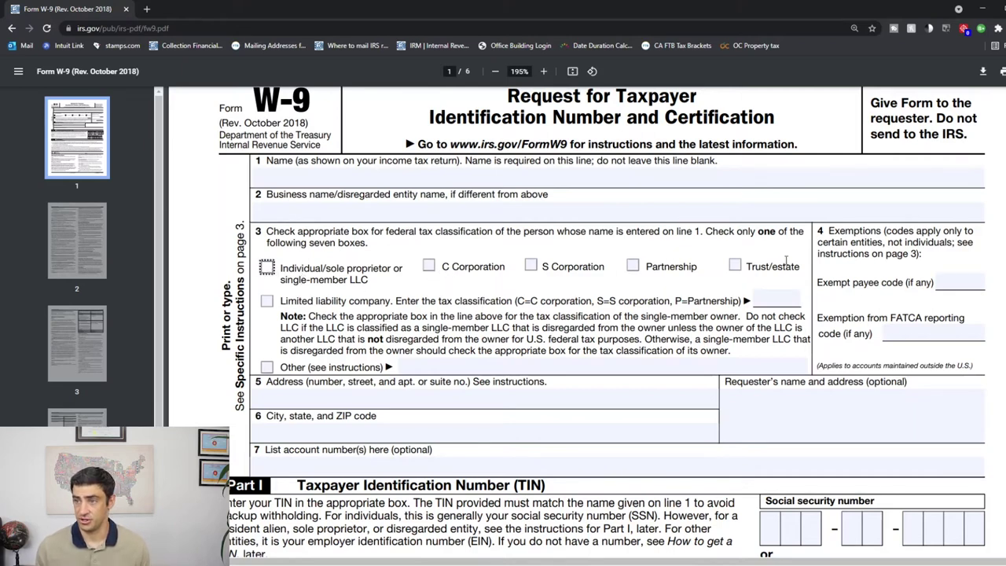
- Highlight the C, S and P classification codes, mark line 3 as Limited liability company and activate its tax classification field
{"action": "scroll", "coordinate": [349, 314], "scroll_direction": "down", "scroll_amount": 1}
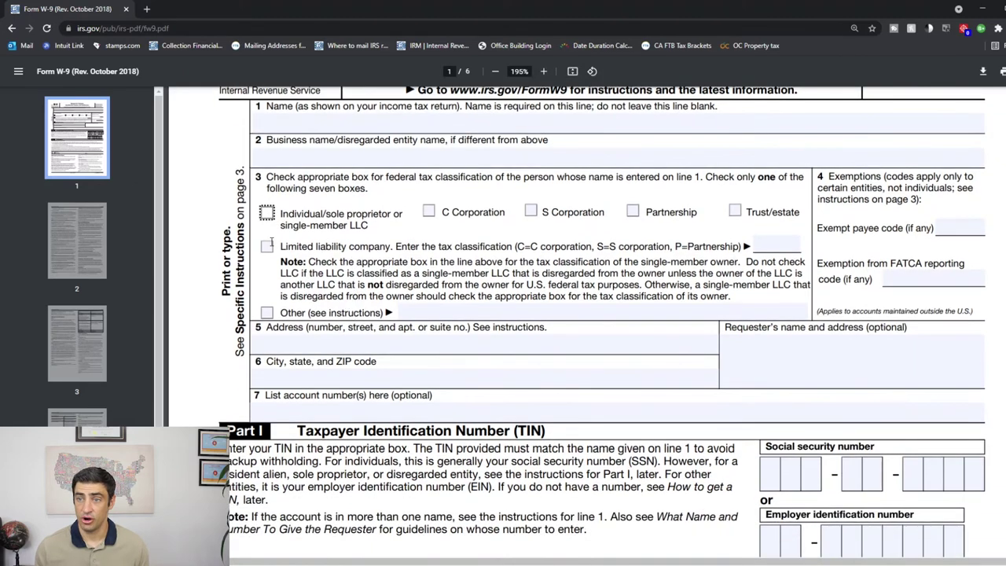
{"action": "left_click_drag", "start_coordinate": [515, 246], "coordinate": [744, 248]}
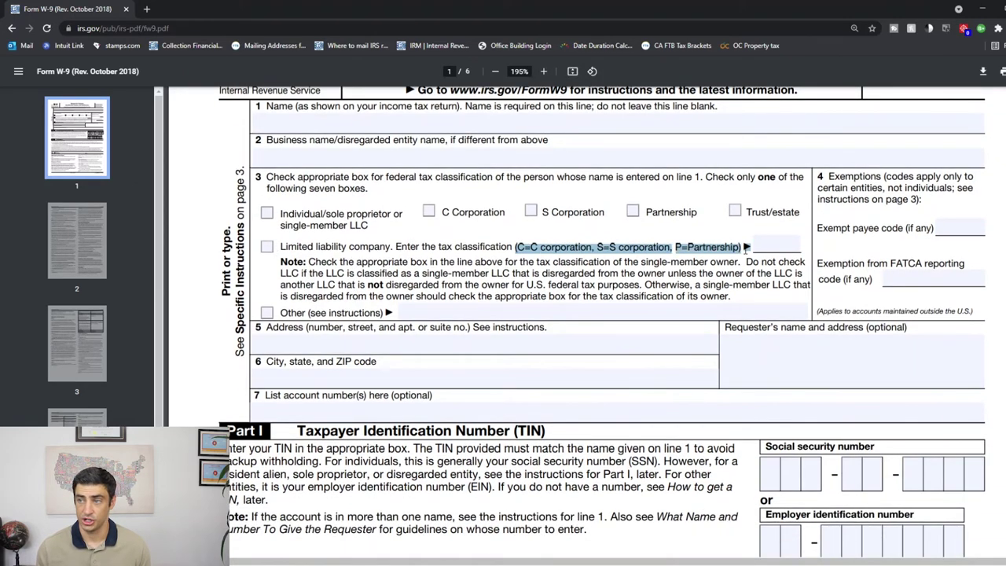
{"action": "left_click", "coordinate": [267, 246]}
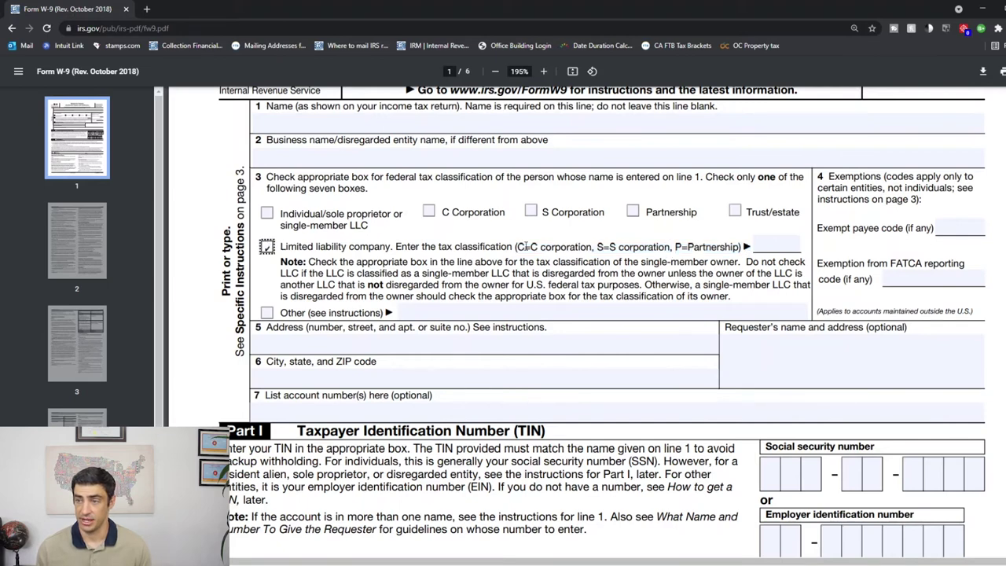
{"action": "left_click", "coordinate": [780, 246]}
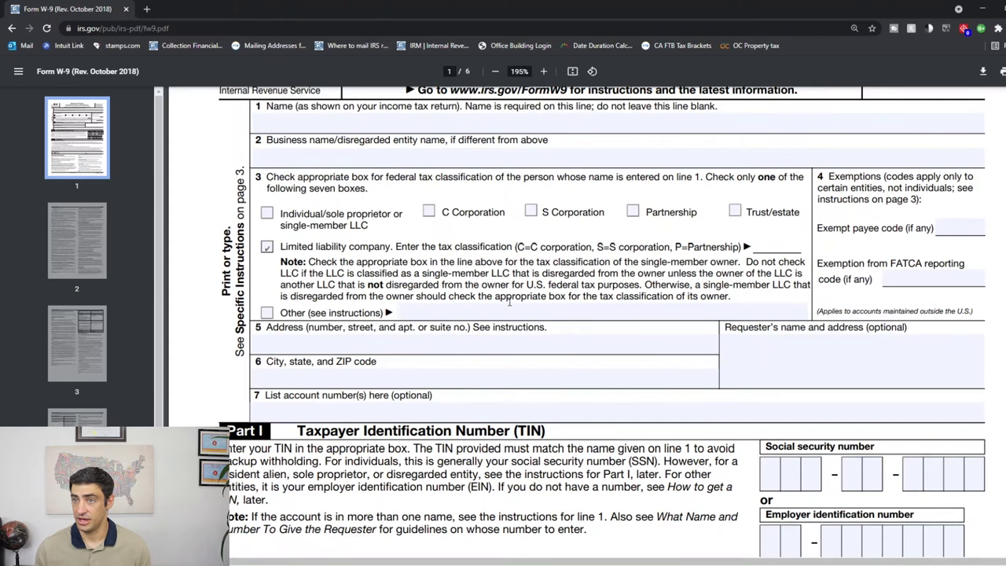
- Examine the line 4 Exemptions section and the exempt payee codes in the page 3 instructions
{"action": "scroll", "coordinate": [445, 316], "scroll_direction": "up", "scroll_amount": 1}
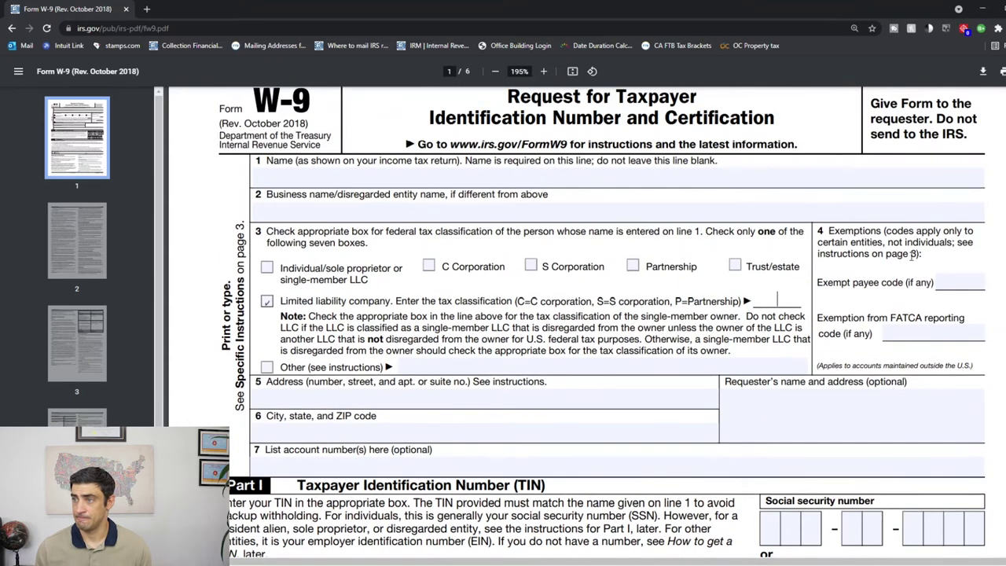
{"action": "left_click_drag", "start_coordinate": [925, 253], "coordinate": [817, 230]}
{"action": "left_click", "coordinate": [817, 230]}
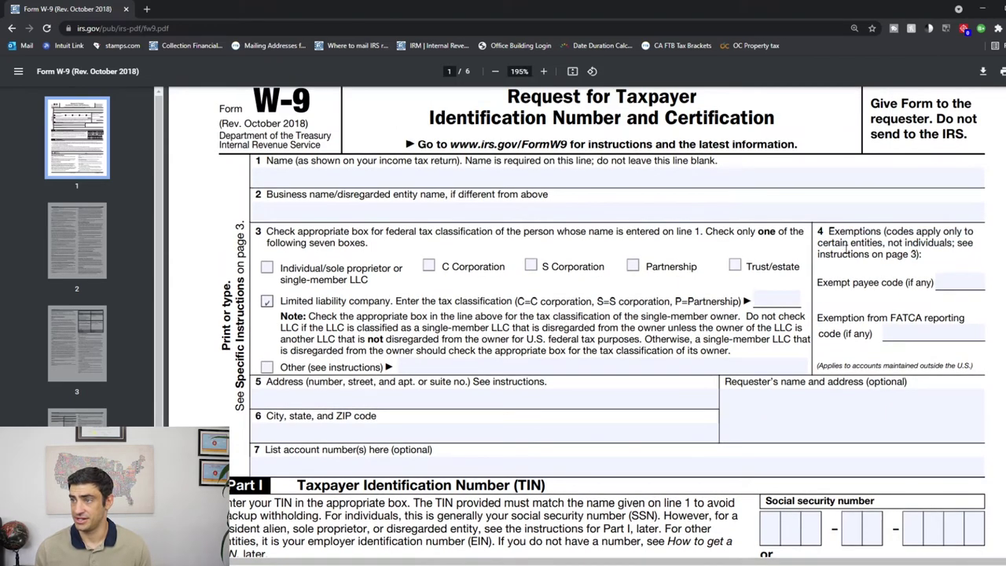
{"action": "double_click", "coordinate": [831, 231]}
{"action": "left_click", "coordinate": [877, 239]}
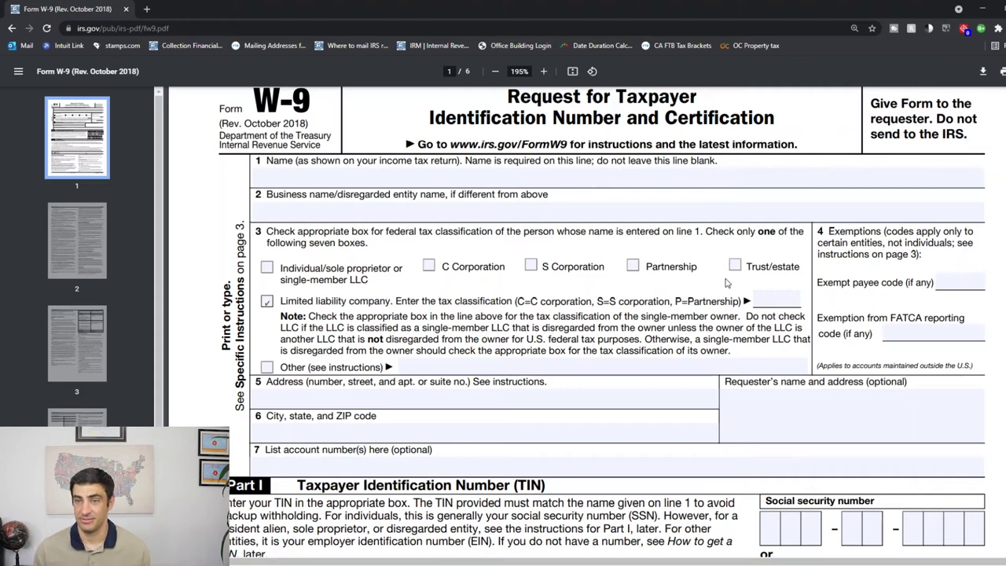
{"action": "left_click", "coordinate": [88, 333]}
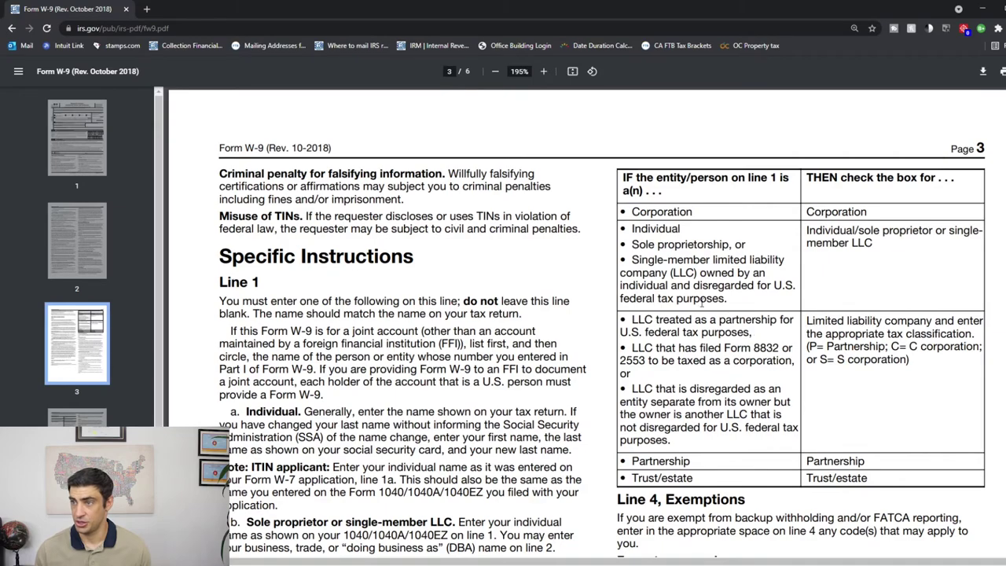
{"action": "scroll", "coordinate": [766, 342], "scroll_direction": "down", "scroll_amount": 3}
{"action": "scroll", "coordinate": [762, 346], "scroll_direction": "down", "scroll_amount": 2}
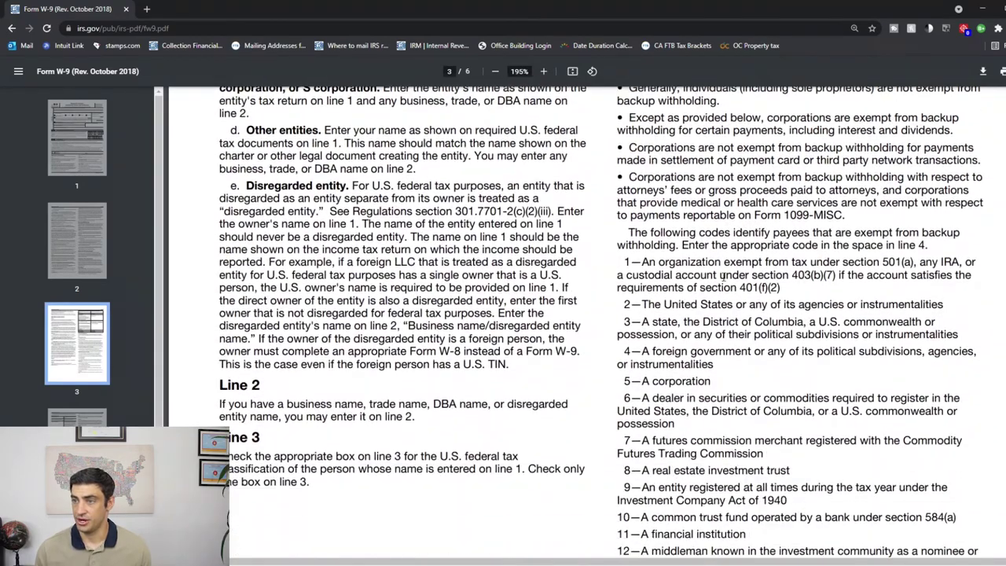
{"action": "scroll", "coordinate": [721, 275], "scroll_direction": "down", "scroll_amount": 1}
{"action": "left_click_drag", "start_coordinate": [631, 208], "coordinate": [923, 206]}
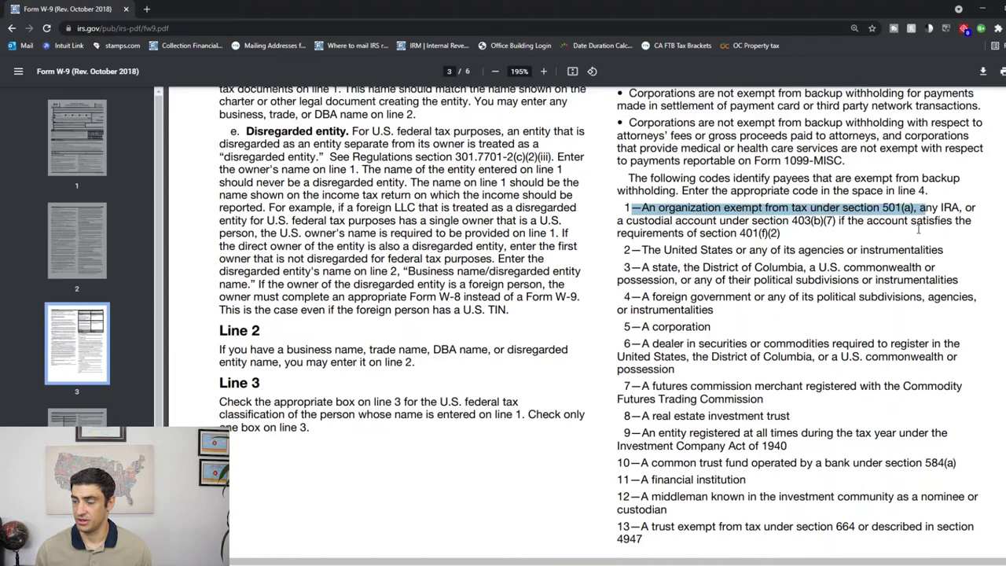
{"action": "scroll", "coordinate": [754, 234], "scroll_direction": "down", "scroll_amount": 1}
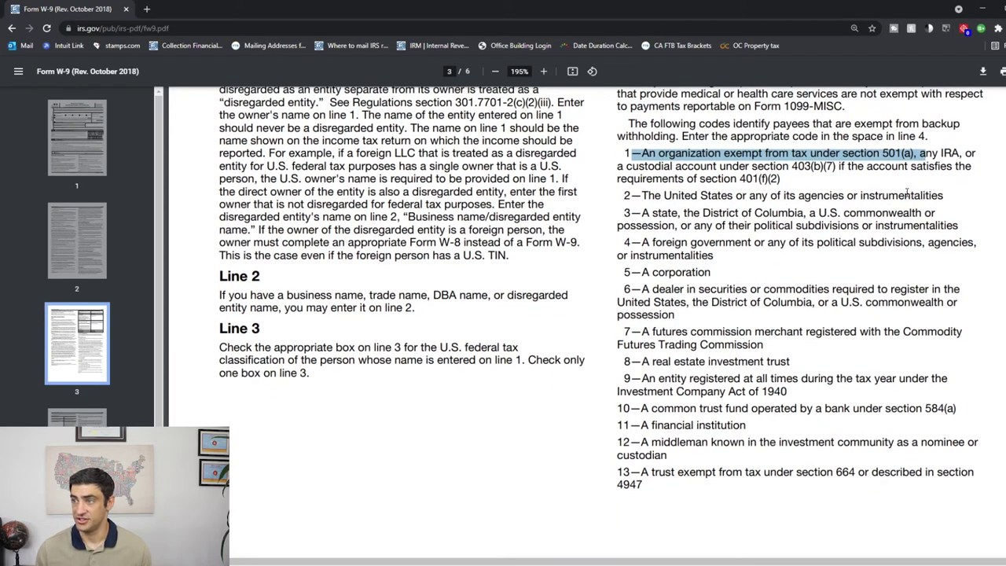
{"action": "scroll", "coordinate": [730, 248], "scroll_direction": "down", "scroll_amount": 1}
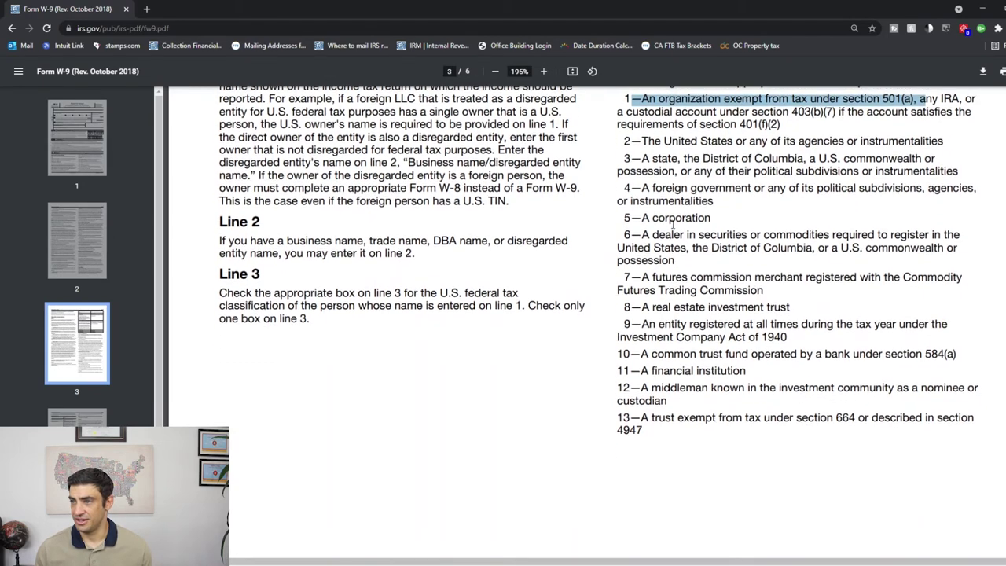
{"action": "double_click", "coordinate": [671, 220]}
{"action": "left_click", "coordinate": [651, 206]}
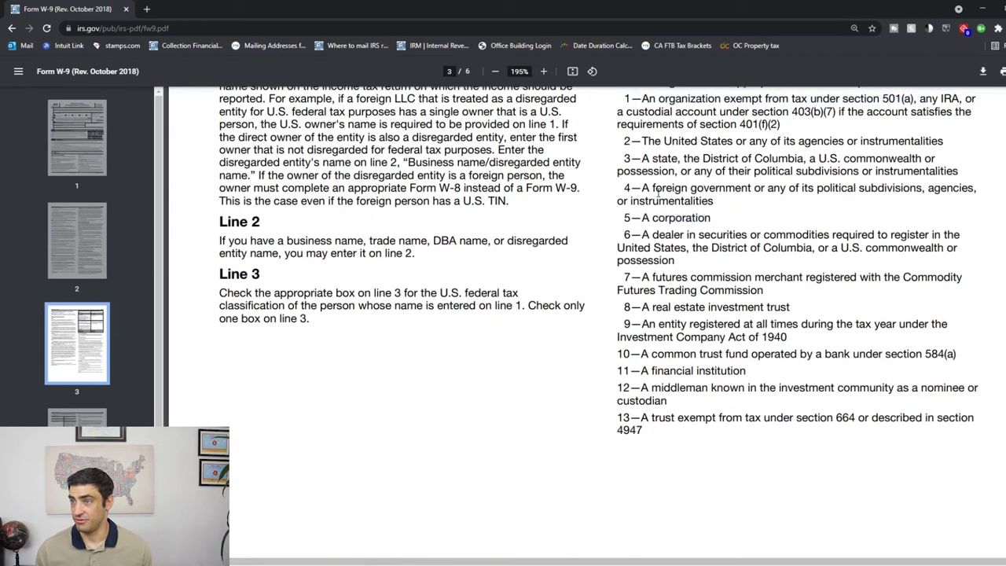
{"action": "left_click_drag", "start_coordinate": [656, 191], "coordinate": [775, 190]}
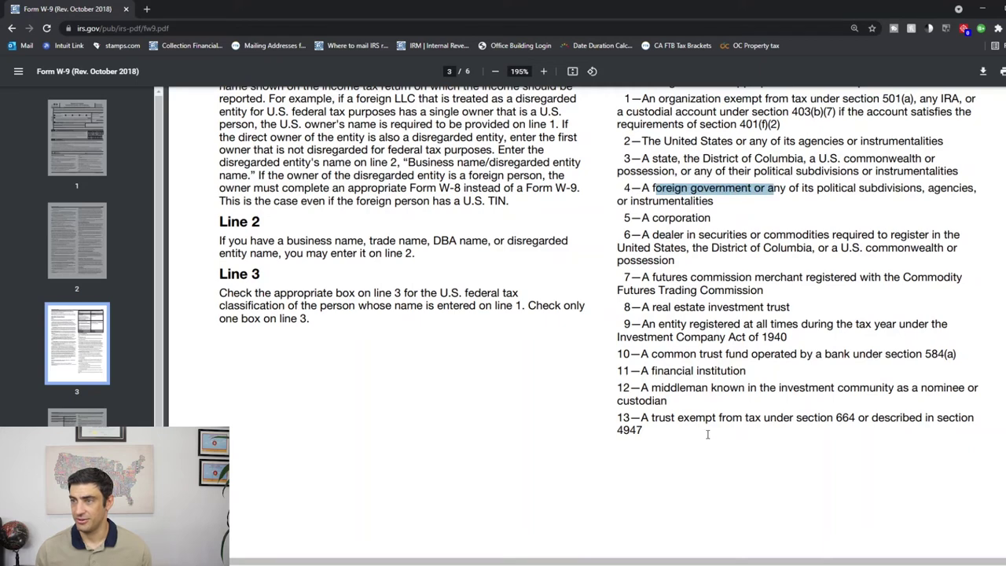
- Return to page 1 and examine the optional requester's name and address box and the line 7 account number field
{"action": "key", "text": "Home"}
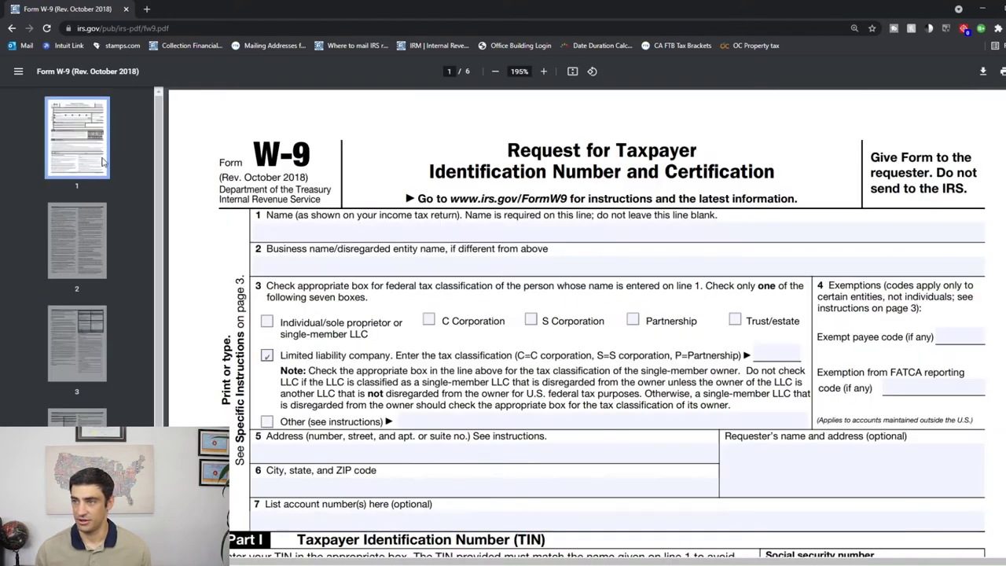
{"action": "scroll", "coordinate": [934, 234], "scroll_direction": "down", "scroll_amount": 2}
{"action": "scroll", "coordinate": [559, 372], "scroll_direction": "down", "scroll_amount": 1}
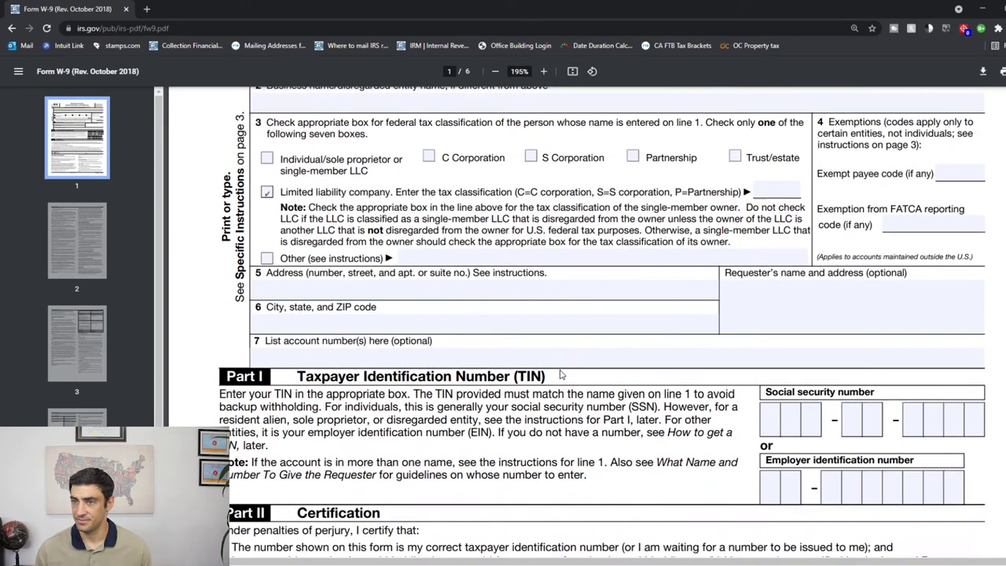
{"action": "scroll", "coordinate": [340, 284], "scroll_direction": "down", "scroll_amount": 1}
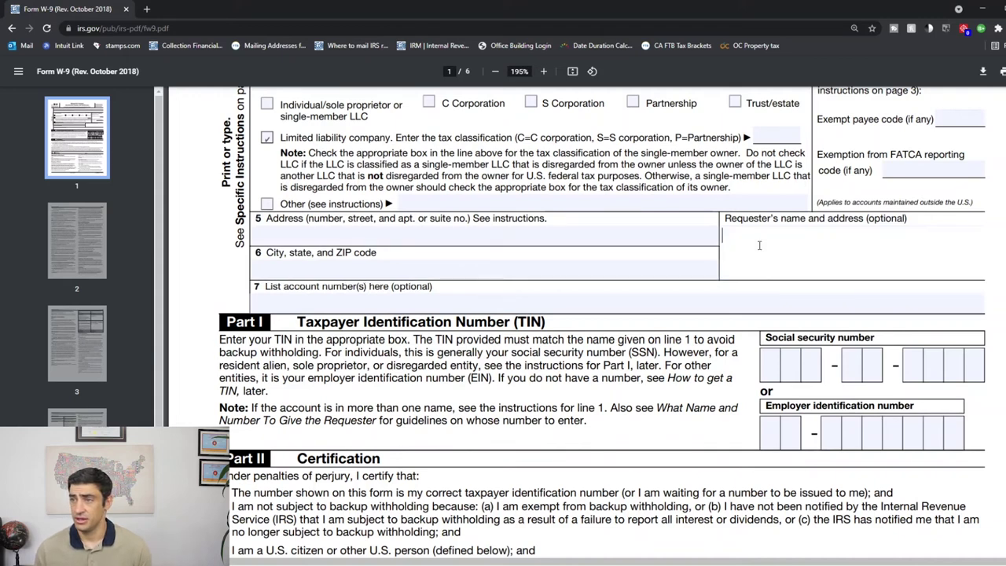
{"action": "double_click", "coordinate": [753, 221]}
{"action": "left_click_drag", "start_coordinate": [752, 221], "coordinate": [820, 232]}
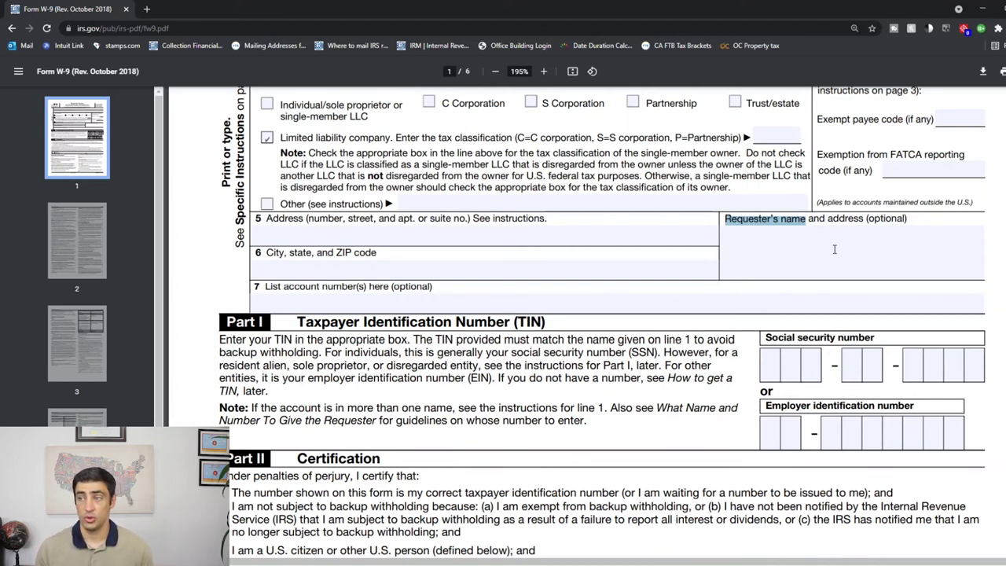
{"action": "left_click", "coordinate": [835, 249]}
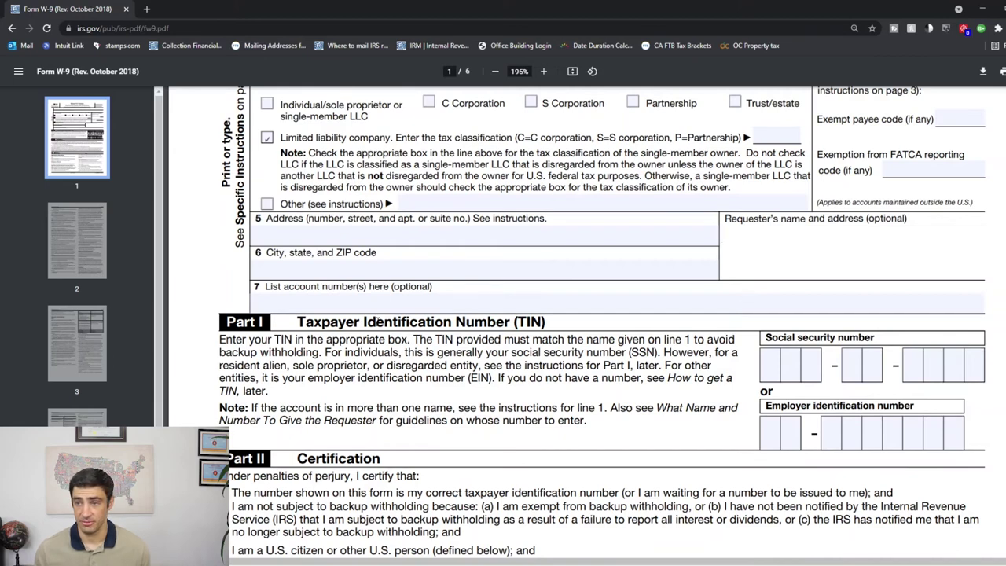
{"action": "left_click_drag", "start_coordinate": [265, 286], "coordinate": [429, 287]}
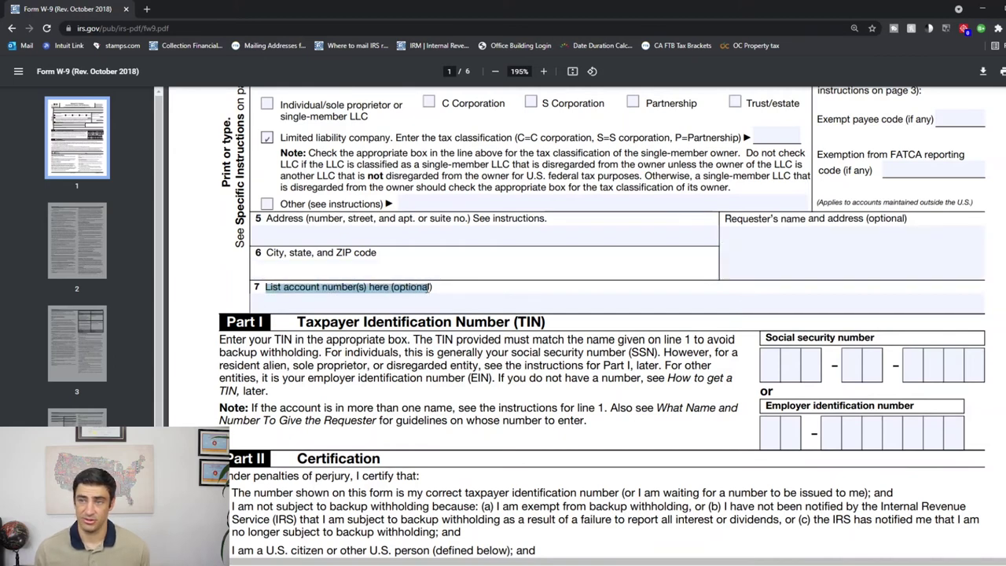
- Highlight the Social security number label and the Employer identification number label in Part I, and clear the selection
{"action": "left_click", "coordinate": [458, 307]}
{"action": "scroll", "coordinate": [565, 314], "scroll_direction": "down", "scroll_amount": 1}
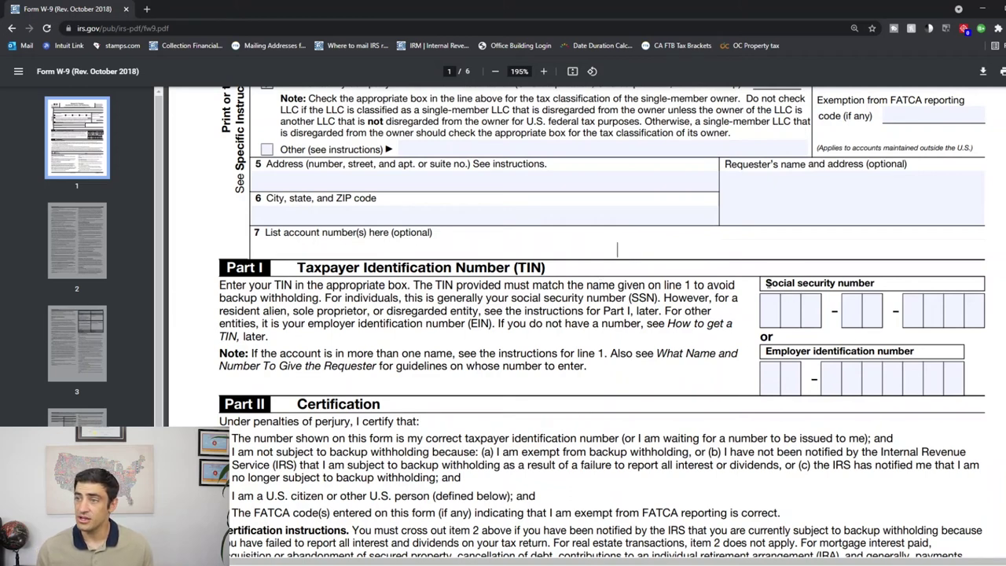
{"action": "left_click_drag", "start_coordinate": [767, 282], "coordinate": [884, 283]}
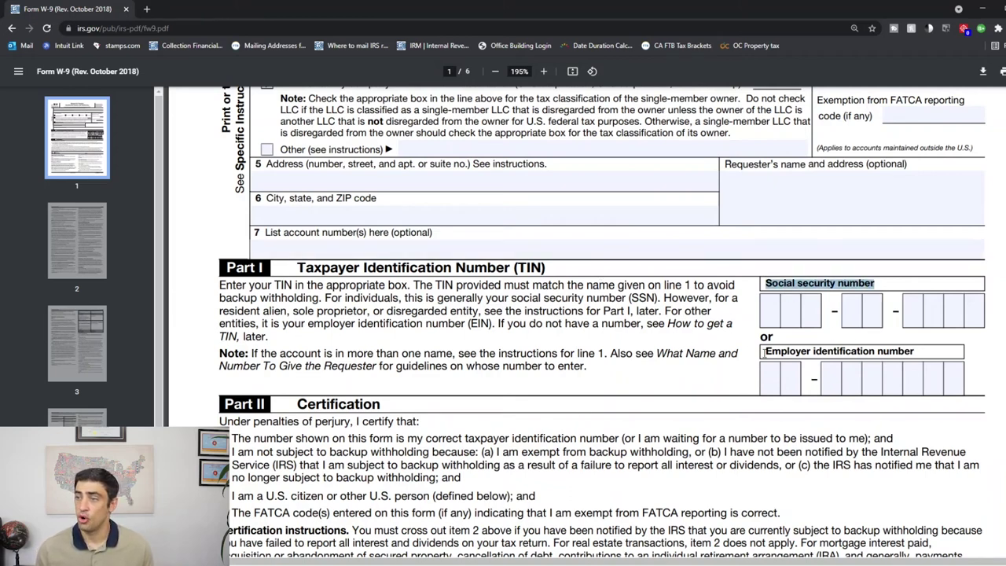
{"action": "left_click_drag", "start_coordinate": [763, 353], "coordinate": [916, 353]}
{"action": "left_click", "coordinate": [917, 353]}
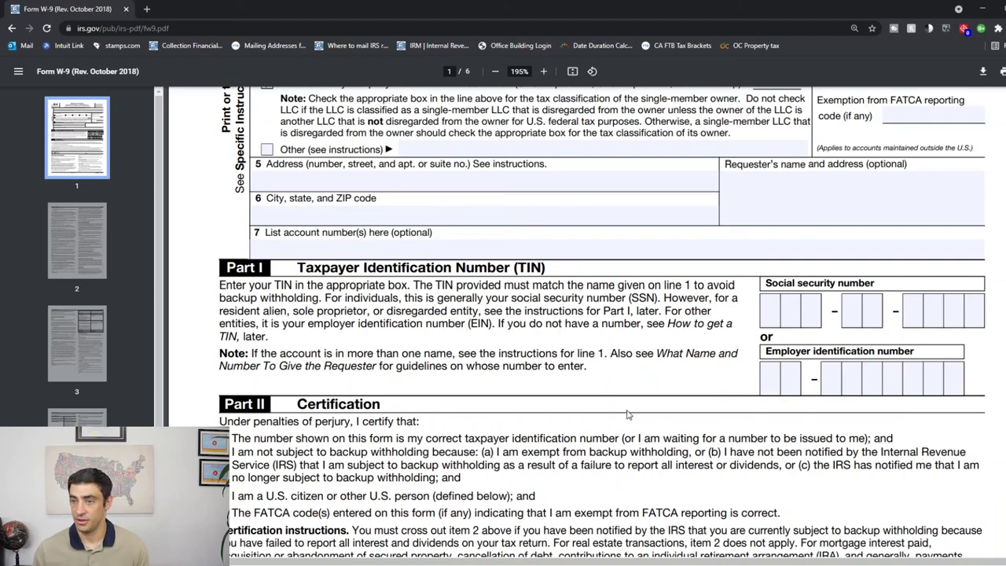
- Examine the Part II Certification and signature line, and highlight the list of Form 1099 and 1098 types in the General Instructions
{"action": "scroll", "coordinate": [629, 415], "scroll_direction": "down", "scroll_amount": 4}
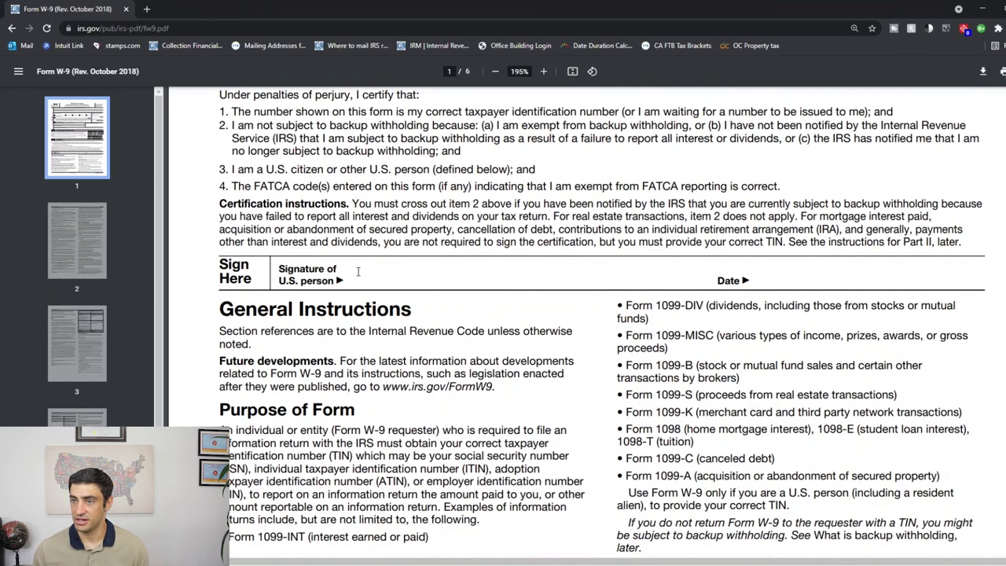
{"action": "scroll", "coordinate": [828, 282], "scroll_direction": "up", "scroll_amount": 1}
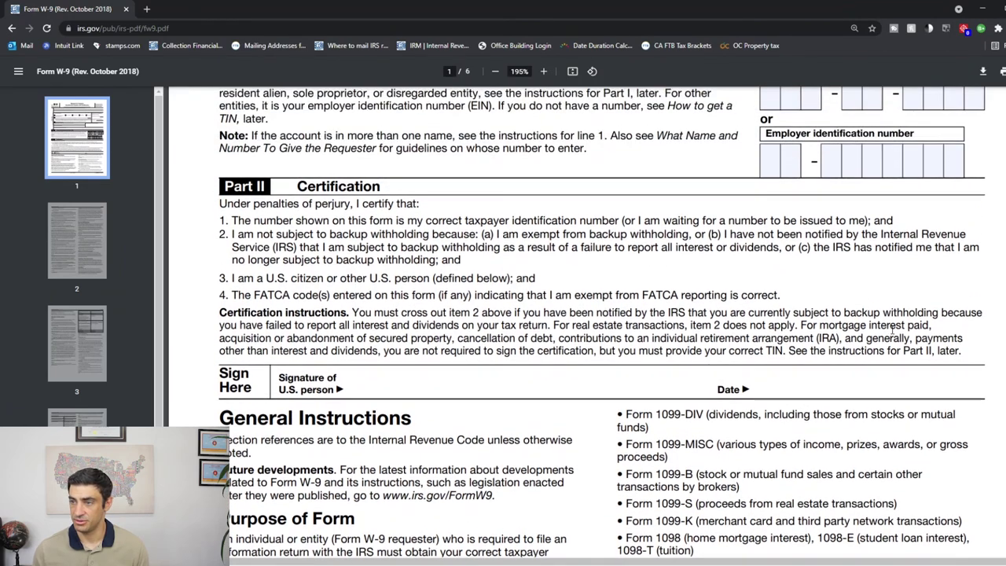
{"action": "scroll", "coordinate": [864, 318], "scroll_direction": "down", "scroll_amount": 2}
{"action": "scroll", "coordinate": [892, 329], "scroll_direction": "up", "scroll_amount": 1}
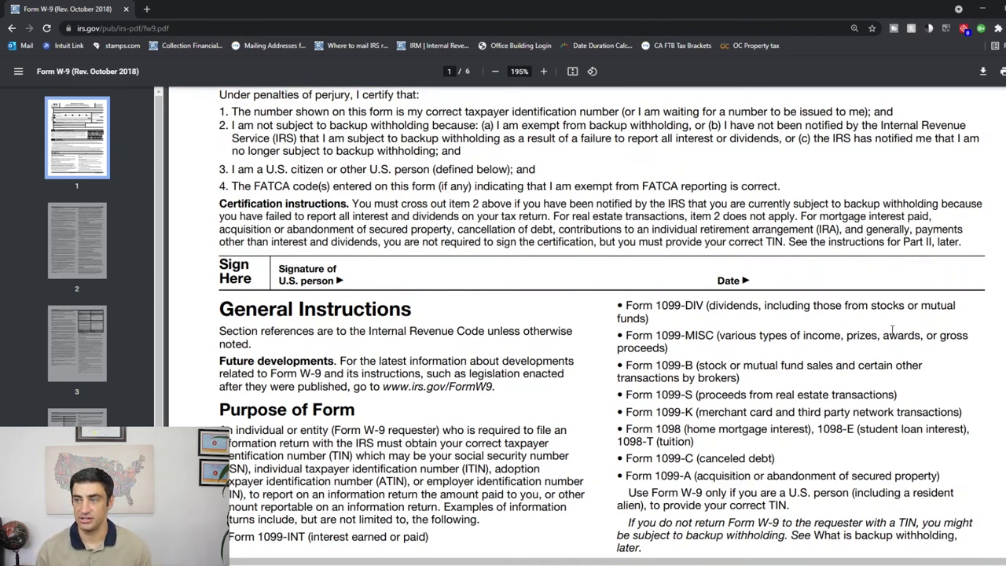
{"action": "left_click_drag", "start_coordinate": [804, 477], "coordinate": [605, 297]}
{"action": "left_click", "coordinate": [741, 390]}
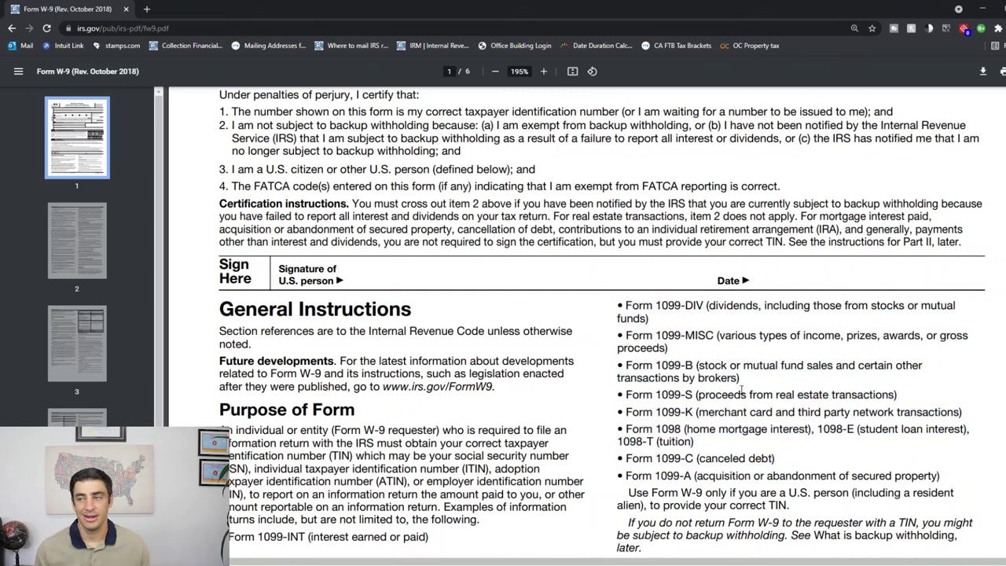